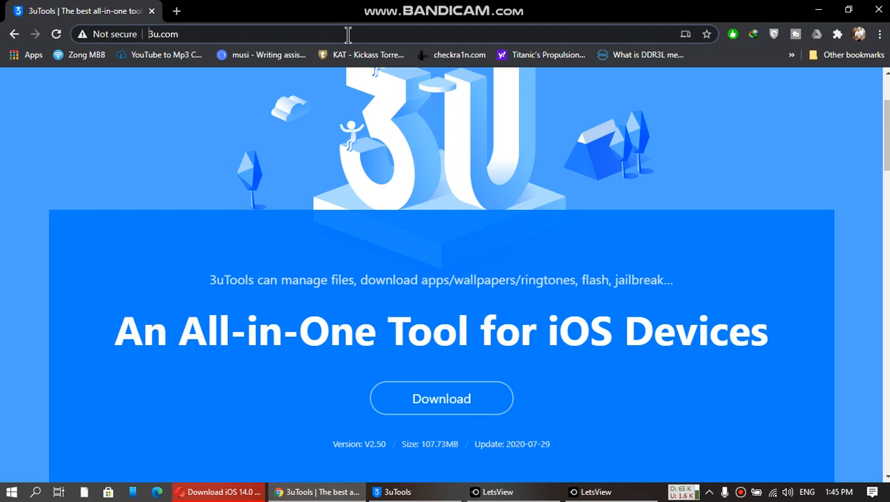
key(Escape)
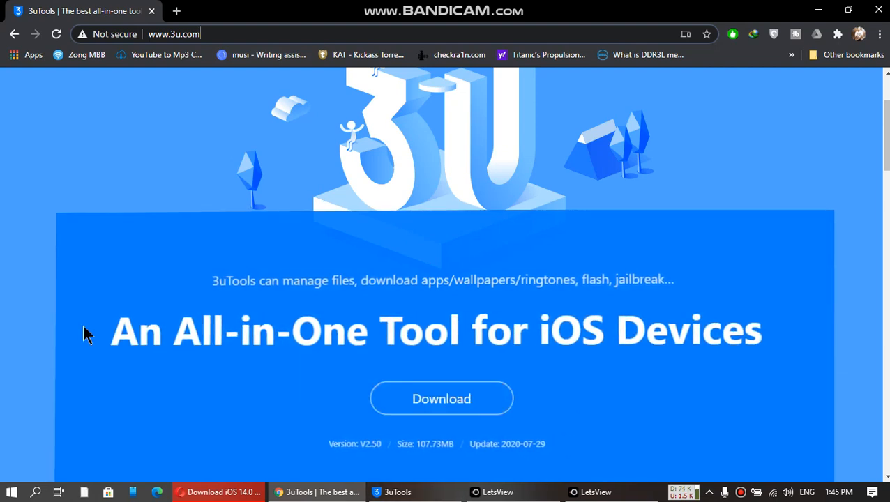
scroll(863, 308, down, 3)
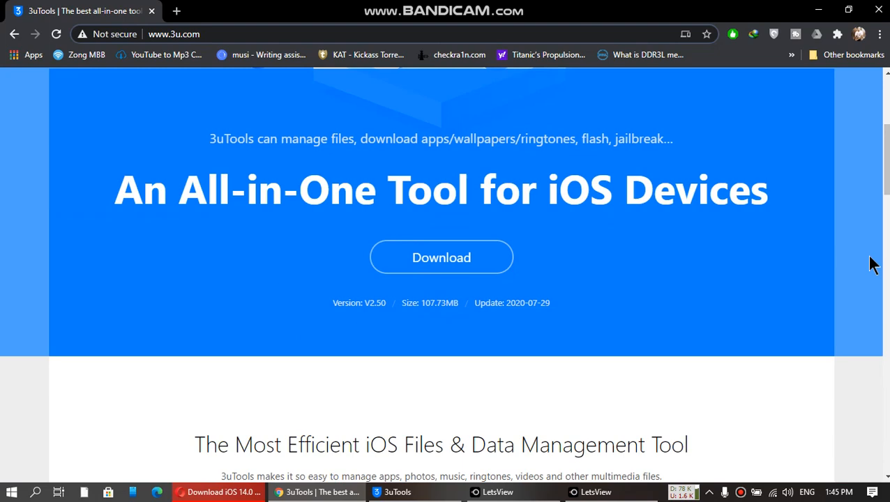
scroll(862, 307, up, 6)
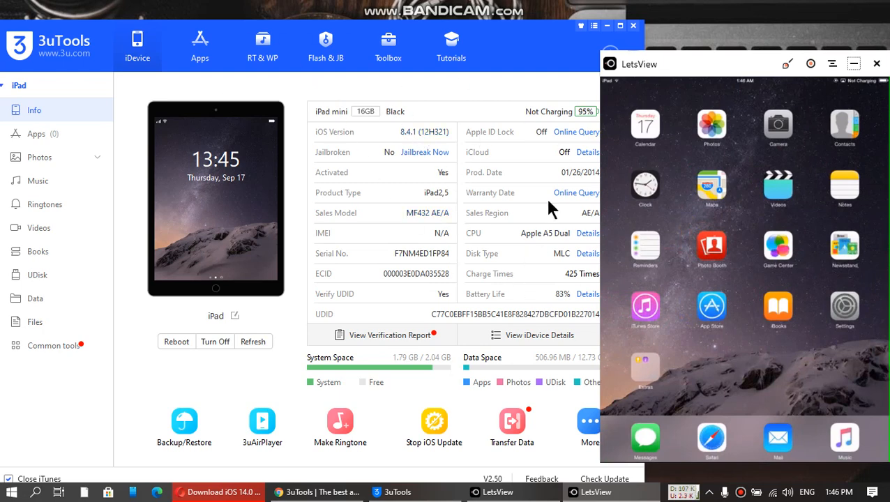
Peek at the 3uTools main menu and dismiss it without choosing anything.
click(594, 25)
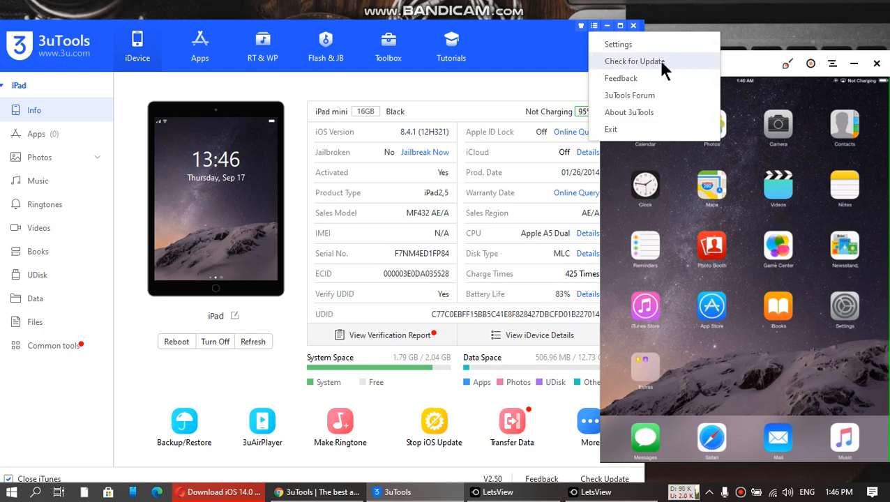
click(541, 67)
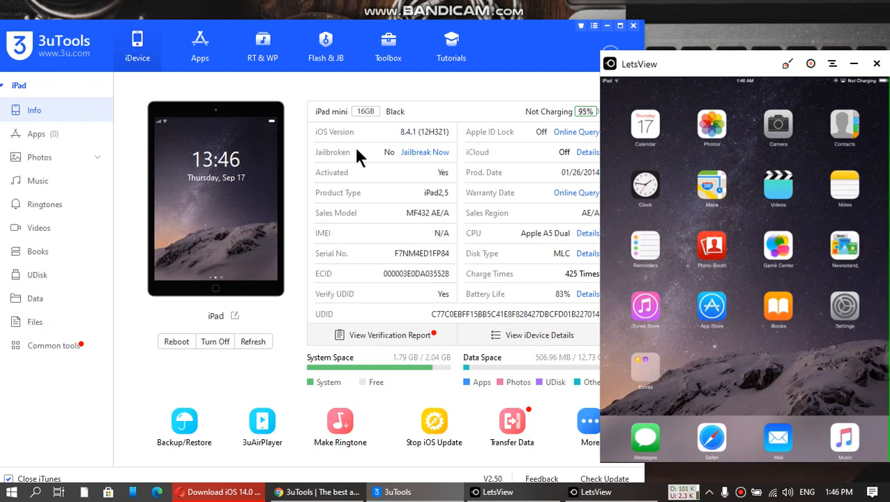
Run the jailbreak on the connected iPad mini from the Flash & JB tools.
click(326, 49)
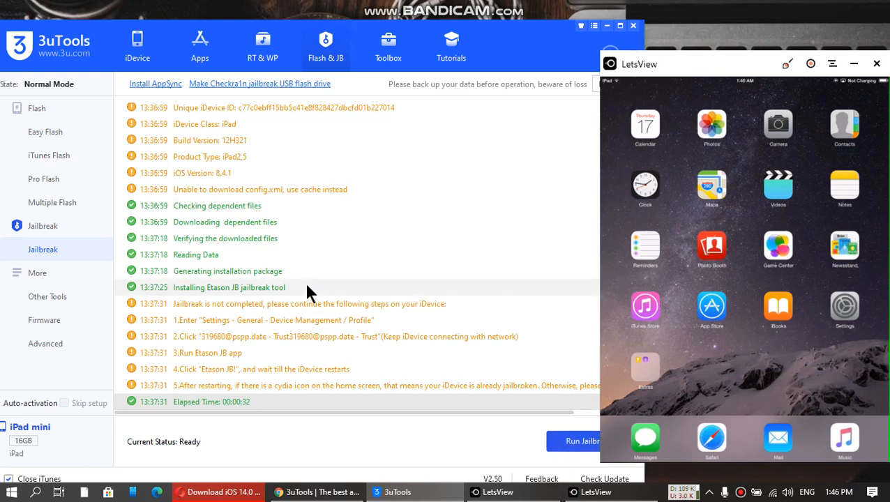
click(573, 441)
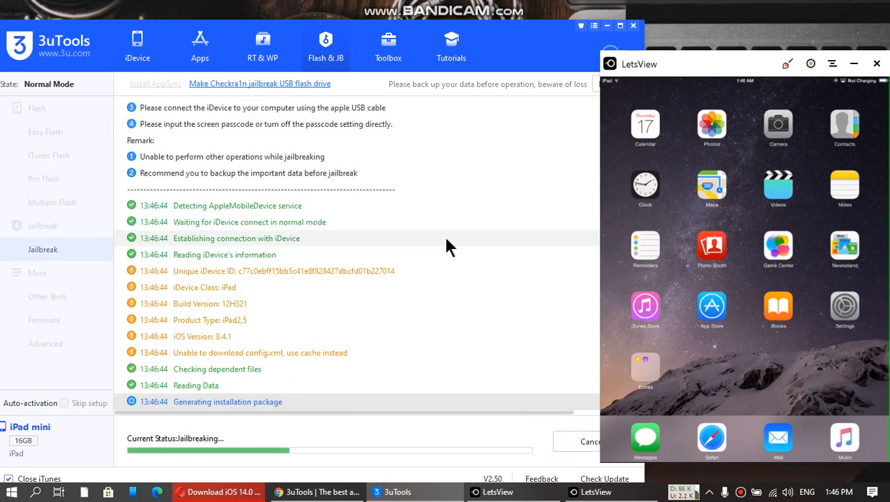